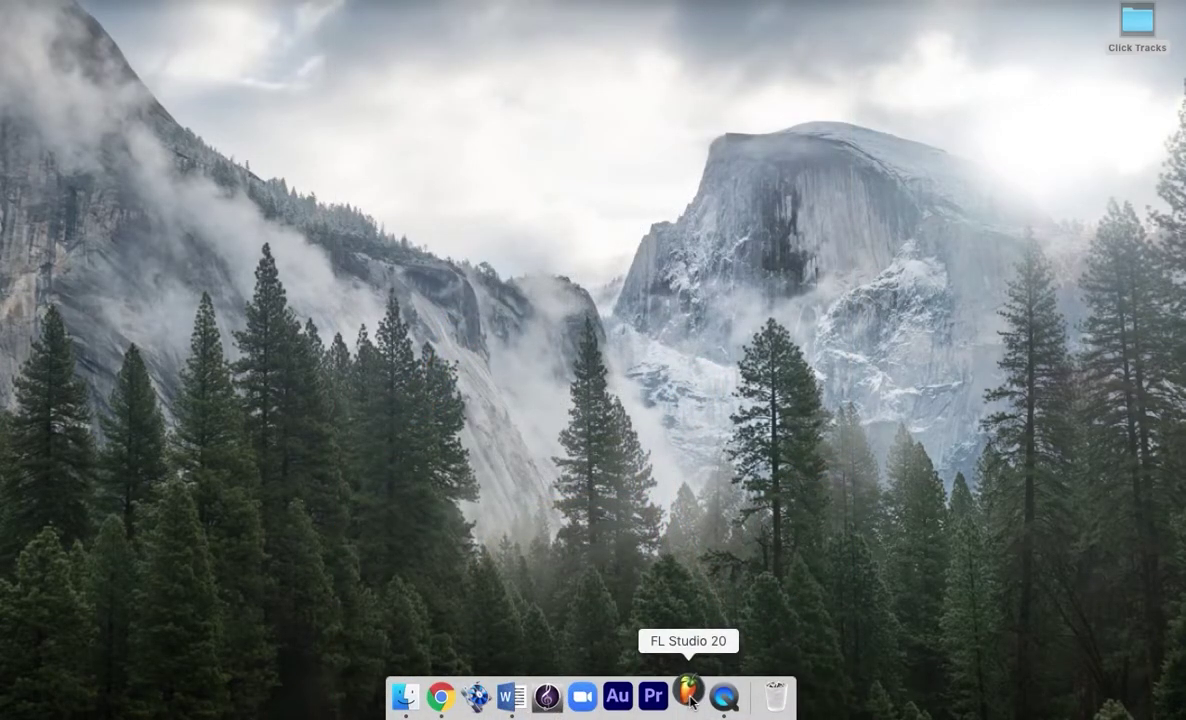
# Step: Launch FL Studio and drag the five WAV files from Click Tracks onto playlist Tracks 1–5
pyautogui.click(689, 692)
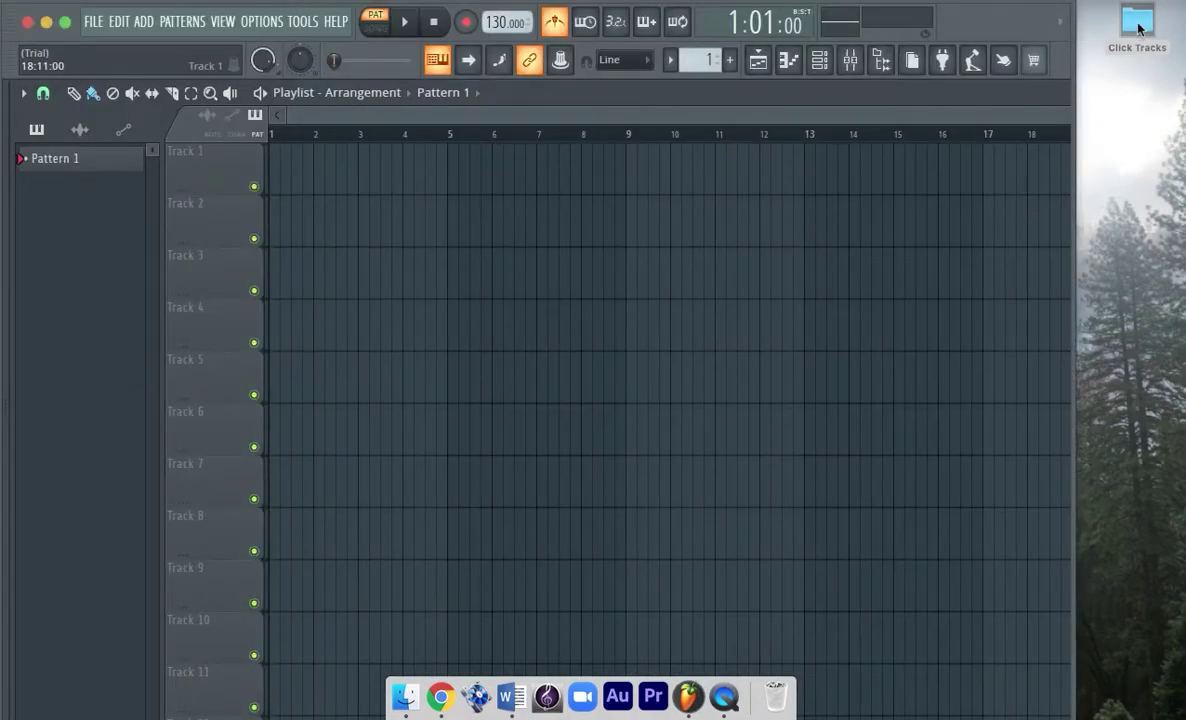
pyautogui.click(1138, 28)
pyautogui.doubleClick(1149, 35)
pyautogui.click(665, 310)
pyautogui.keyDown('shift'); pyautogui.click(654, 376); pyautogui.keyUp('shift')
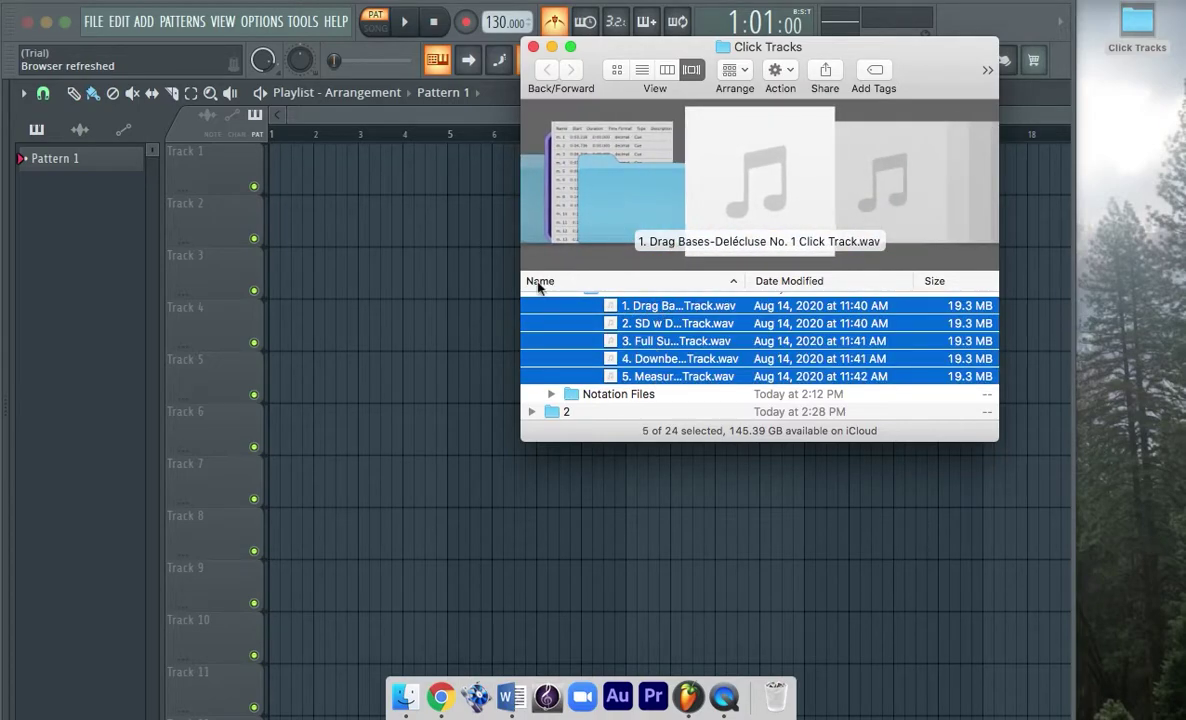
pyautogui.moveTo(664, 314); pyautogui.dragTo(277, 195)
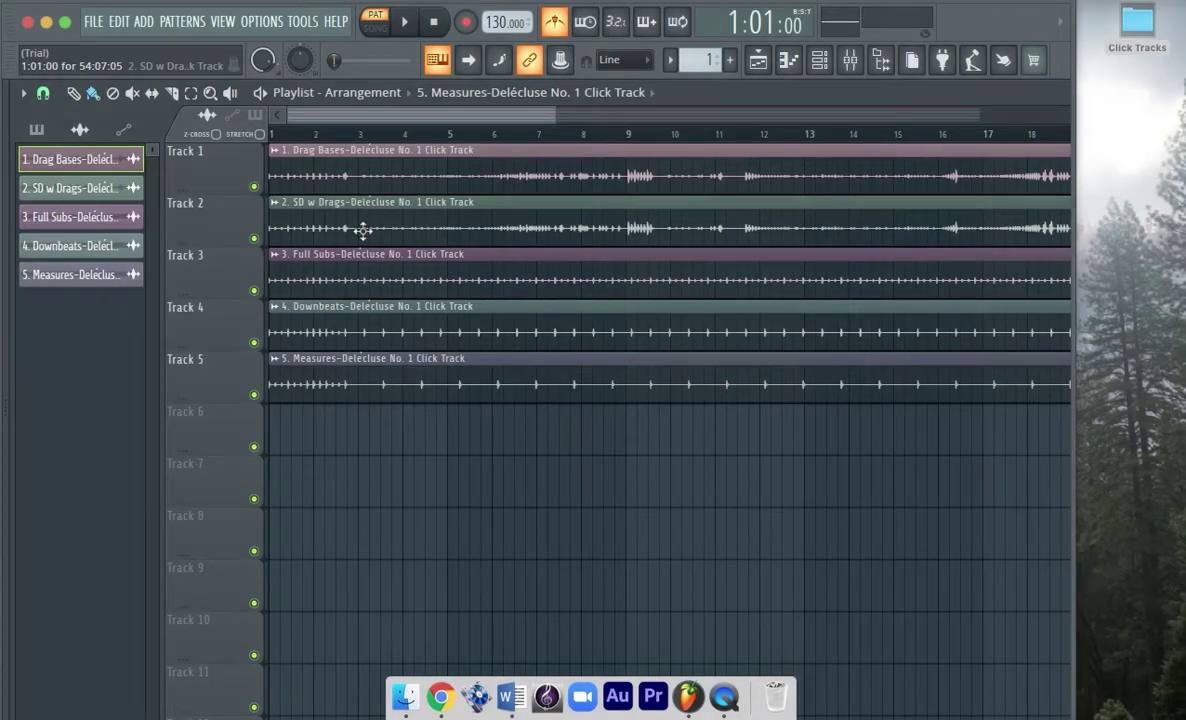
# Step: Rename Track 1 to 'Drag Bases'
pyautogui.click(186, 154)
pyautogui.rightClick(186, 154)
pyautogui.click(210, 145)
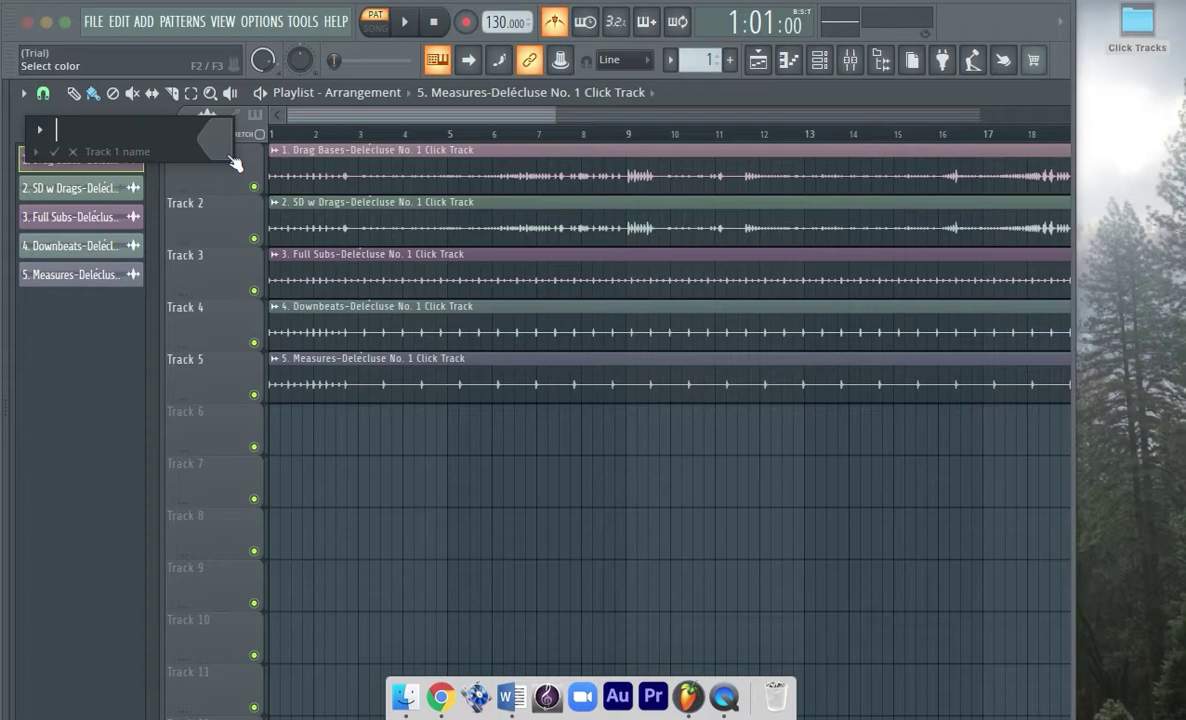
pyautogui.write('Drag Bases')
pyautogui.press('Return')
# Step: Rename Tracks 2 and 3 to 'Drags' and 'Full Subs'
pyautogui.rightClick(185, 203)
pyautogui.click(245, 201)
pyautogui.write('Drags')
pyautogui.press('Return')
pyautogui.press('F2')
pyautogui.write('Full Subs')
# Step: Rename Tracks 4 and 5 to 'Downbeats' and 'Measures'
pyautogui.rightClick(185, 307)
pyautogui.click(210, 247)
pyautogui.write('Downbeats')
pyautogui.rightClick(185, 359)
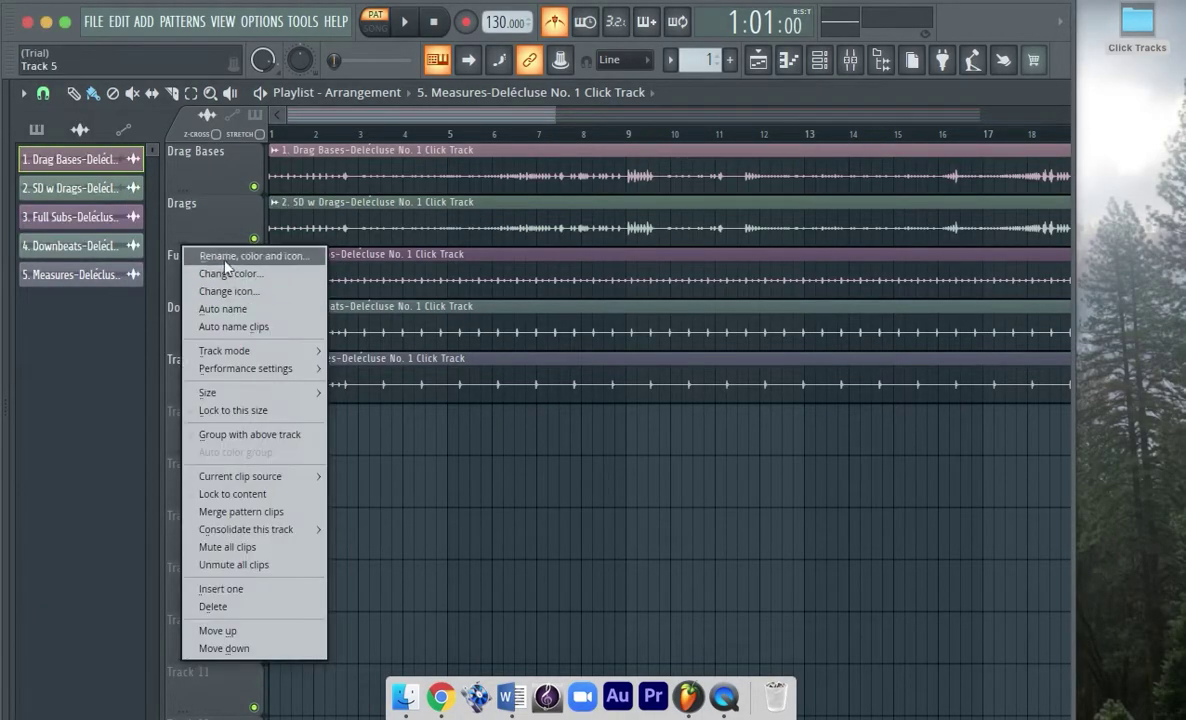
pyautogui.click(208, 245)
pyautogui.write('Measures')
pyautogui.press('Return')
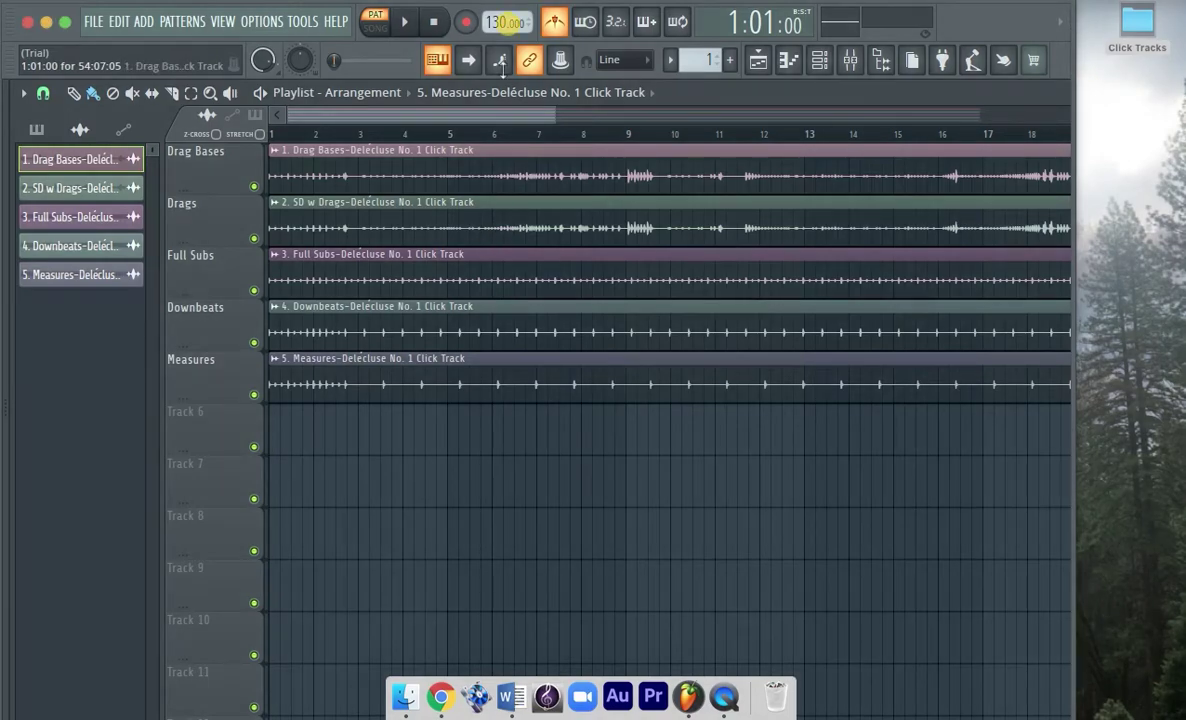
# Step: Drag the transport tempo display down from 130 to 76 BPM
pyautogui.click(505, 21)
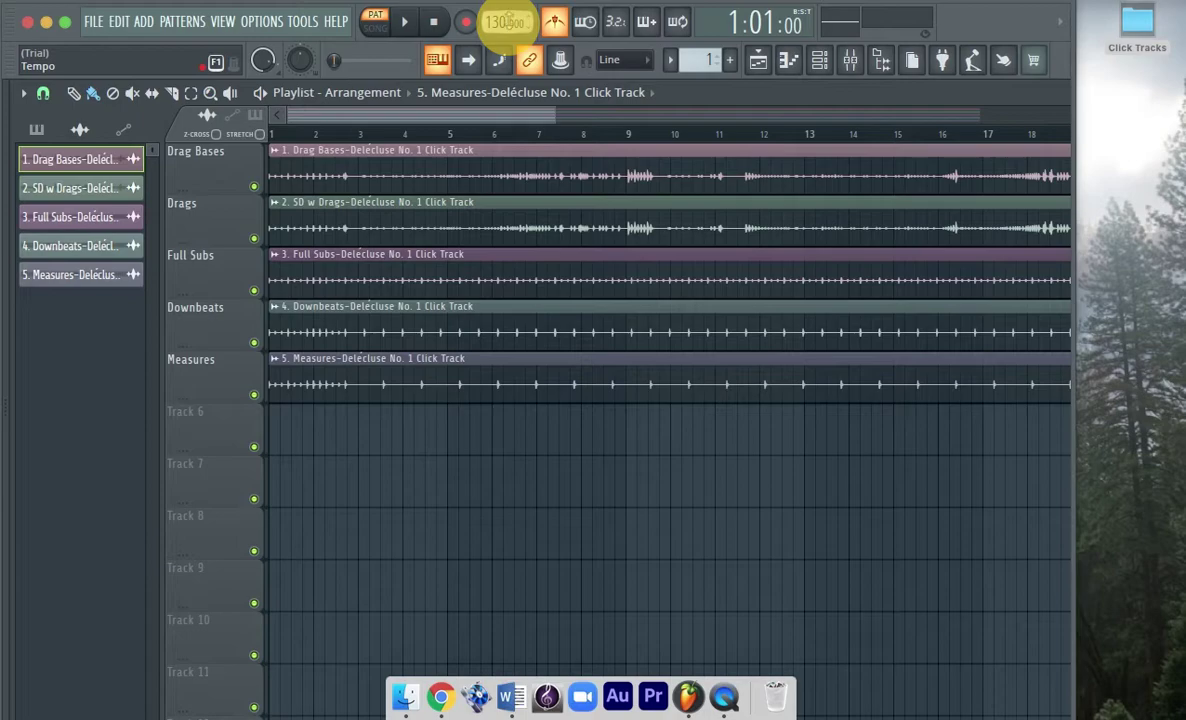
pyautogui.moveTo(505, 21); pyautogui.dragTo(505, 124)
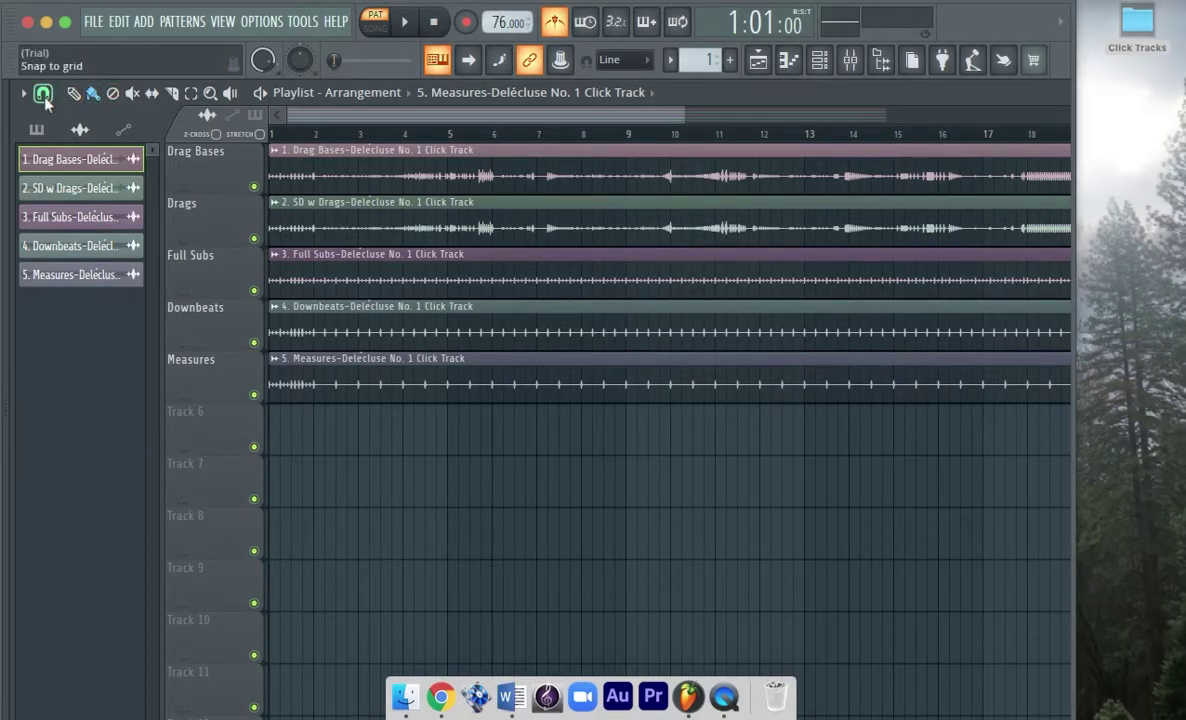
pyautogui.click(43, 94)
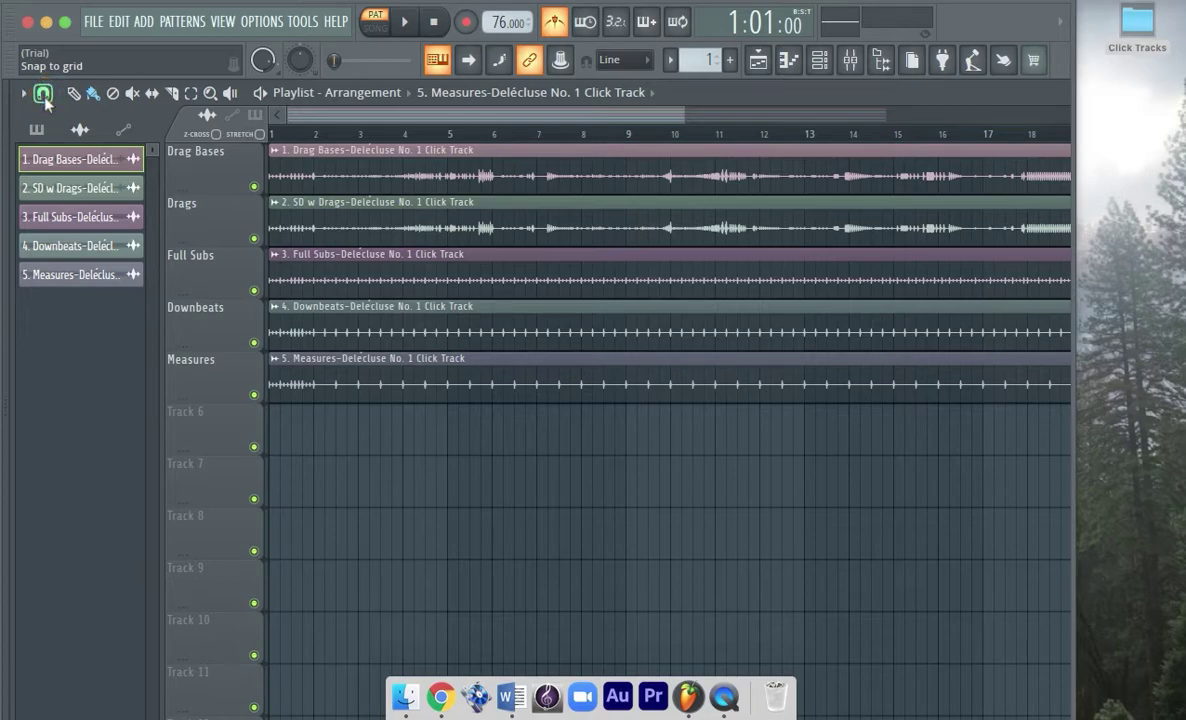
# Step: Set the playlist's snap-to-grid to a finer beat resolution from the magnet menu
pyautogui.click(44, 97)
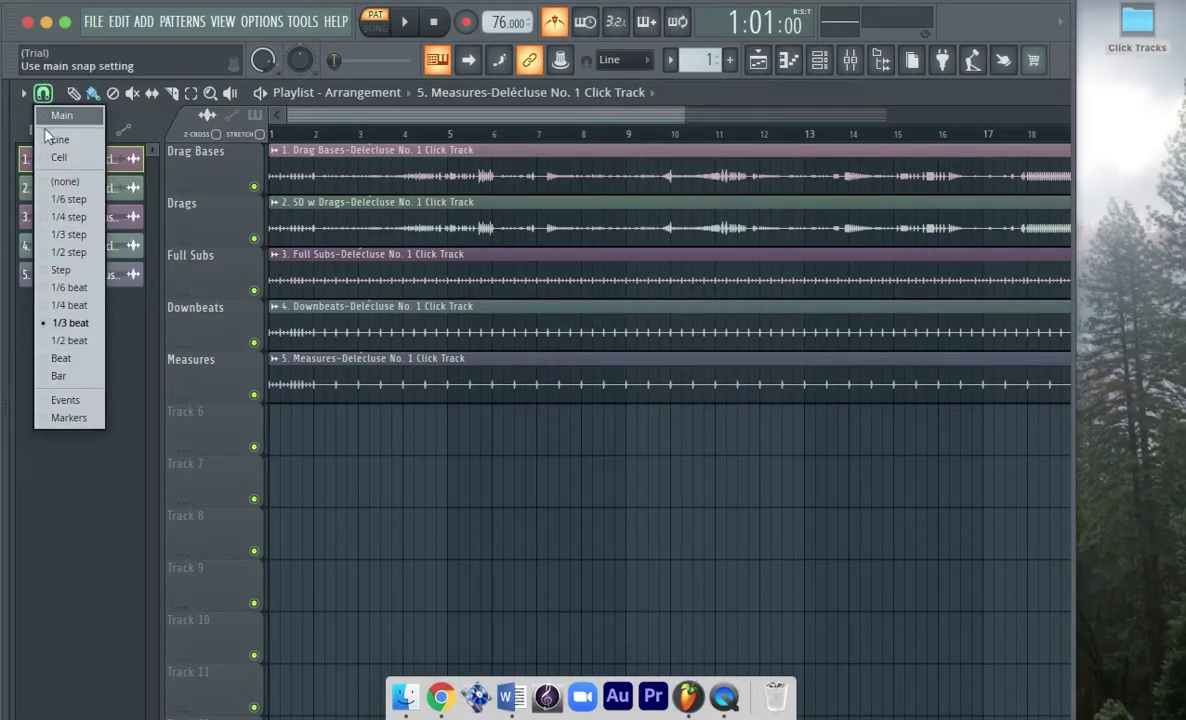
pyautogui.click(64, 324)
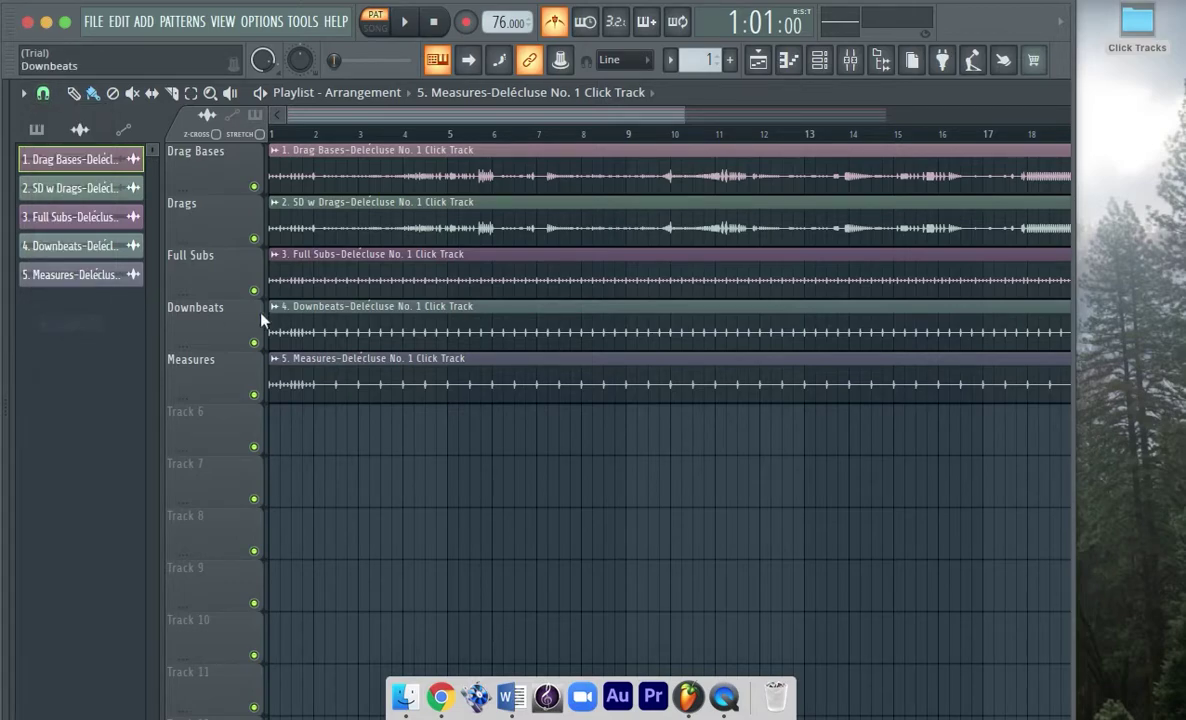
# Step: Start playback in Song mode and add the first marker at bar 2 with Alt+T
pyautogui.scroll(5, 493, 376)
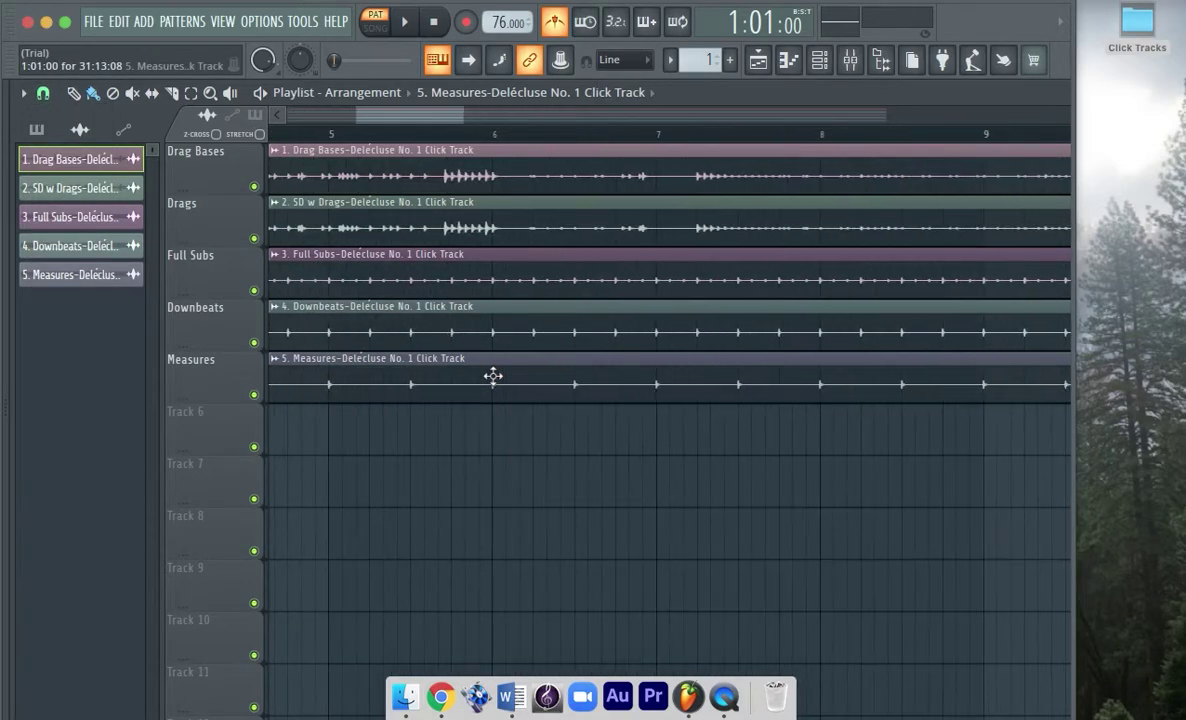
pyautogui.hscroll(5, 616, 391)
pyautogui.scroll(-1, 617, 392)
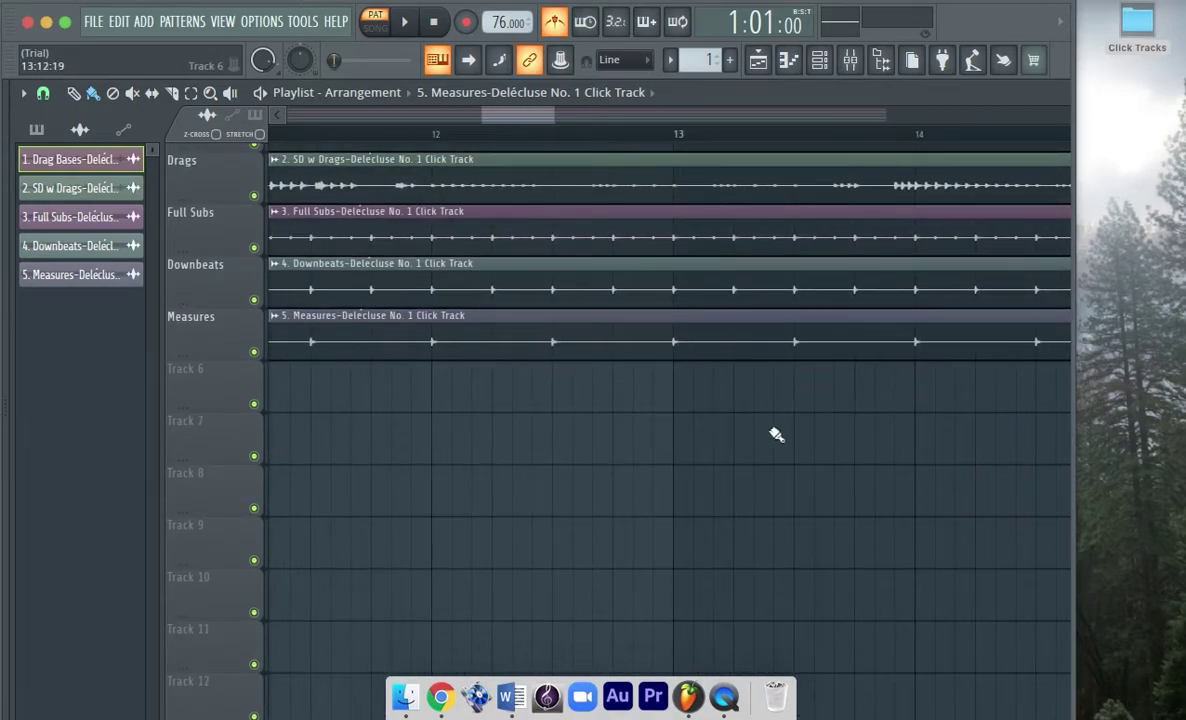
pyautogui.scroll(1, 725, 445)
pyautogui.hscroll(-8, 725, 445)
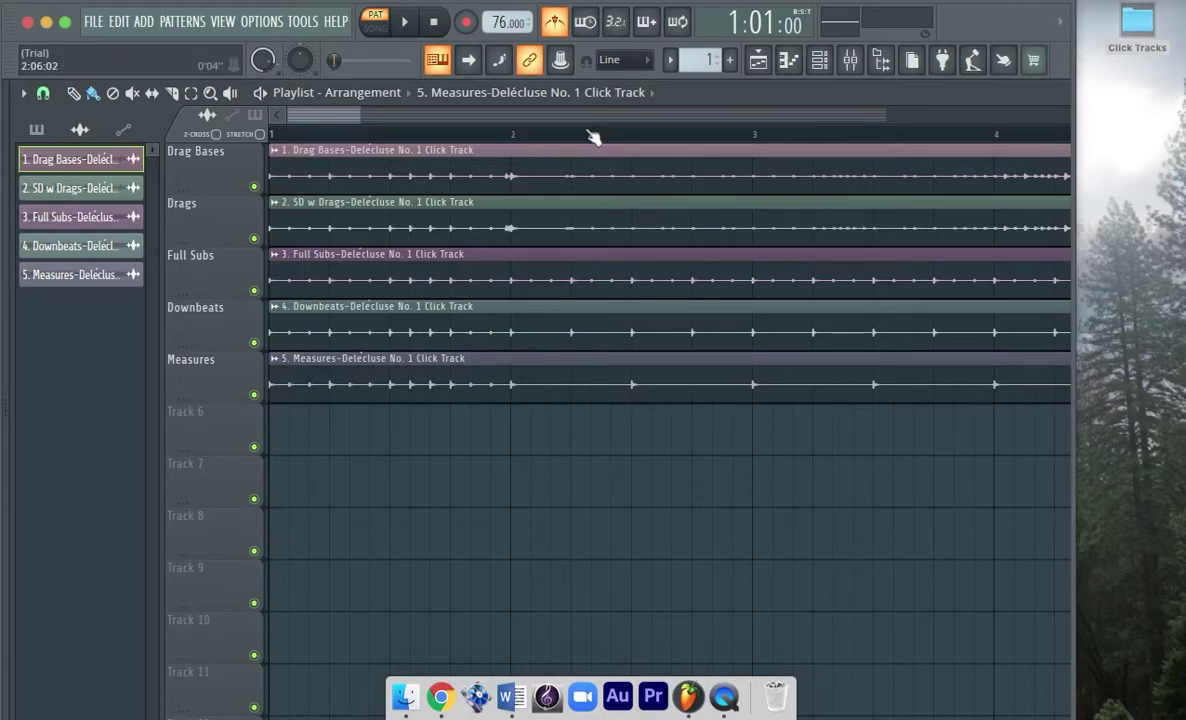
pyautogui.press('space')
pyautogui.click(512, 133)
pyautogui.hotkey('alt', 't')
# Step: Step the playhead bar by bar, adding a numbered marker at each following bar
pyautogui.moveTo(471, 124)
pyautogui.mouseDown()
pyautogui.moveTo(762, 159)
pyautogui.moveTo(1000, 159)
pyautogui.moveTo(636, 158)
pyautogui.mouseUp()
pyautogui.hotkey('alt', 't')
pyautogui.click(754, 151)
pyautogui.hotkey('alt', 't')
pyautogui.click(874, 151)
pyautogui.hotkey('alt', 't')
pyautogui.hotkey('alt', 't')
pyautogui.click(733, 151)
pyautogui.hotkey('alt', 't')
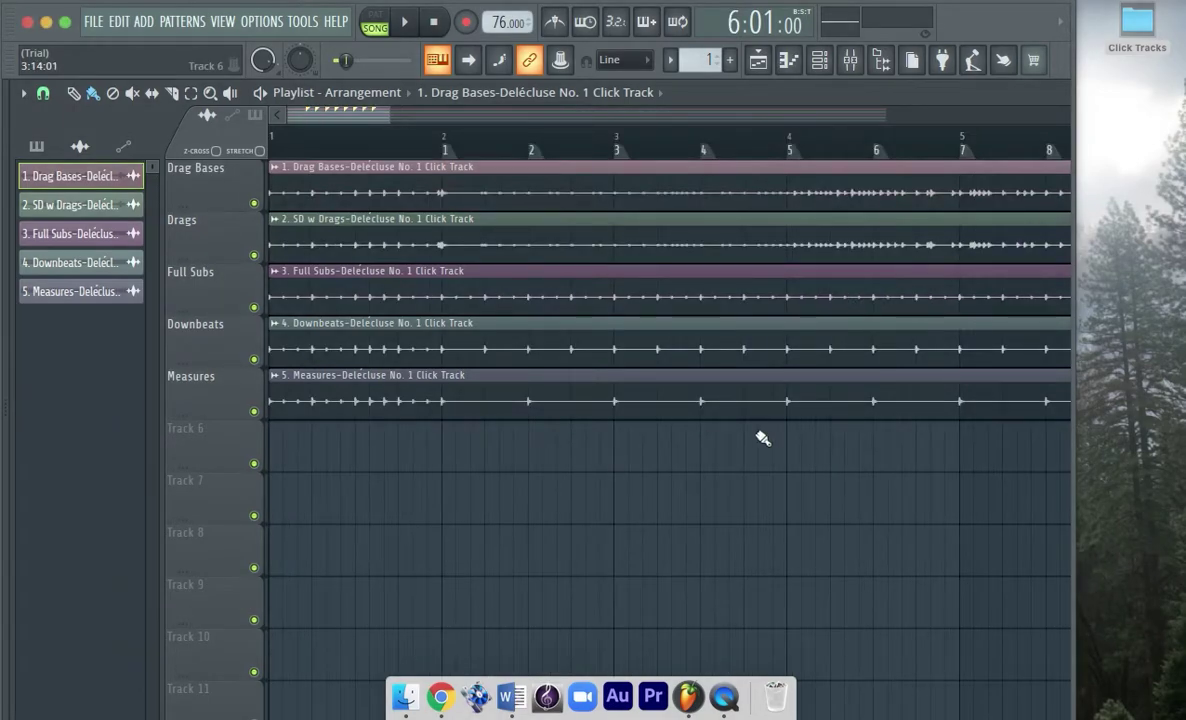
pyautogui.click(445, 146)
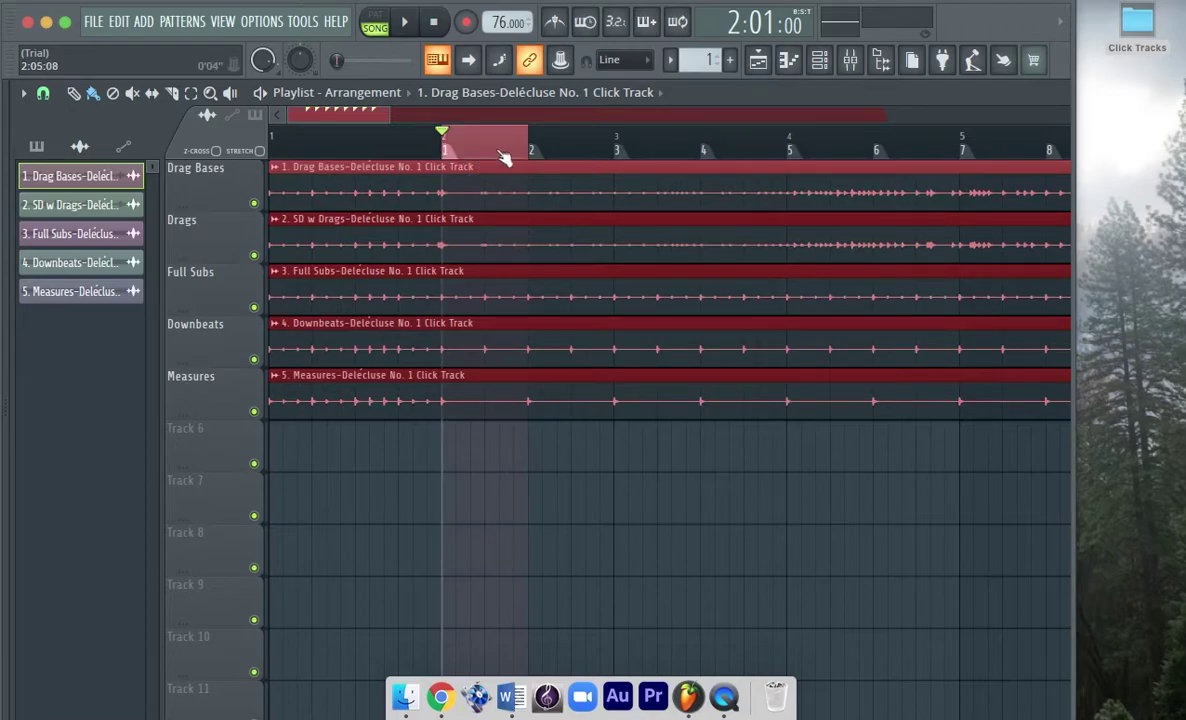
# Step: Select the range from marker 1 to marker 3, loop-play it, then stop playback
pyautogui.moveTo(528, 147); pyautogui.dragTo(615, 158)
pyautogui.press('space')
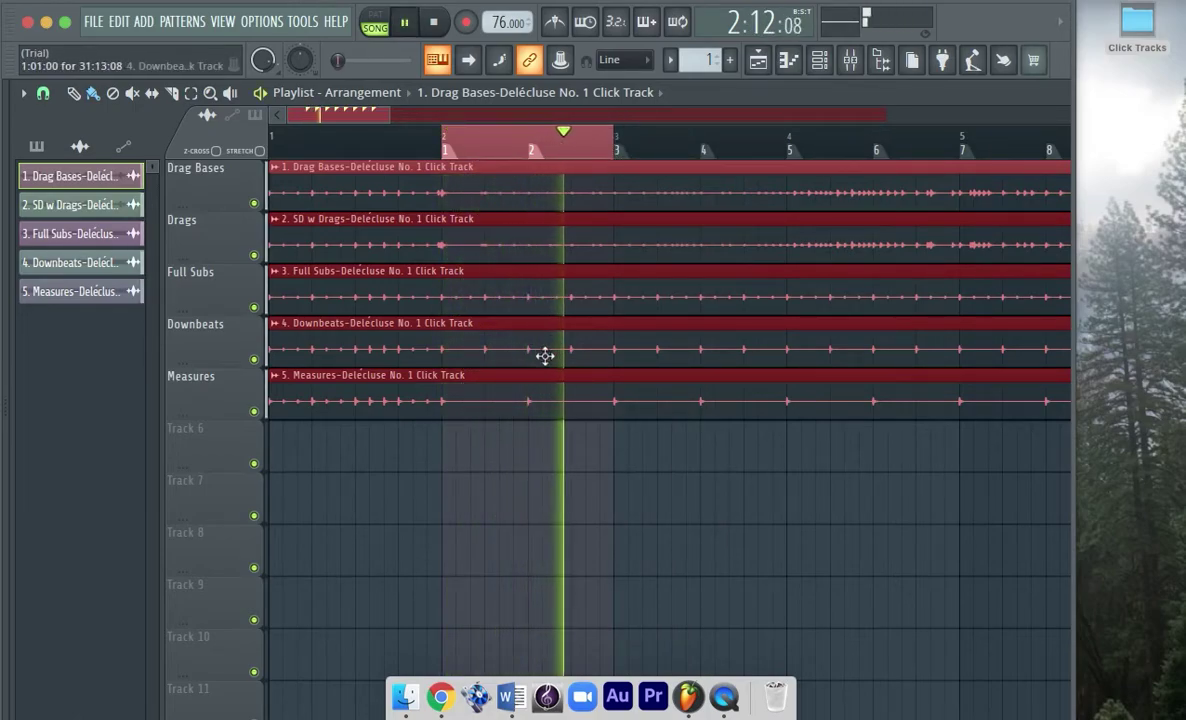
pyautogui.press('space')
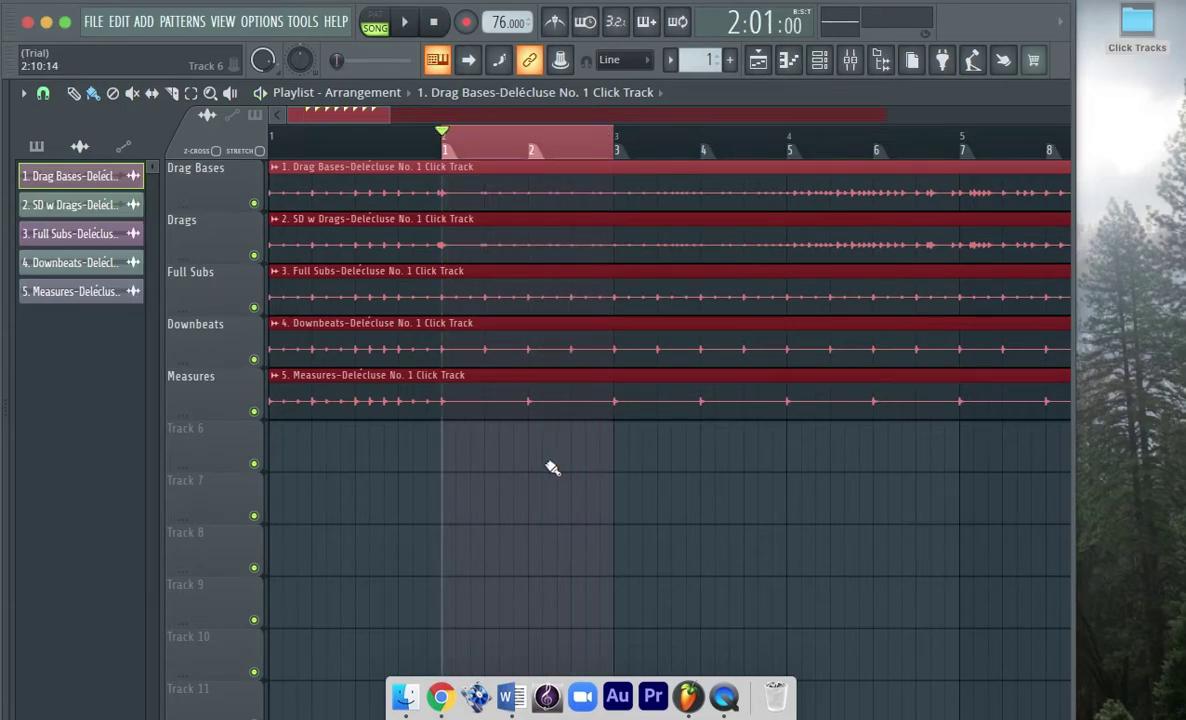
# Step: Mute the Drag Bases, Drags and Full Subs tracks and play the remaining tracks
pyautogui.click(253, 203)
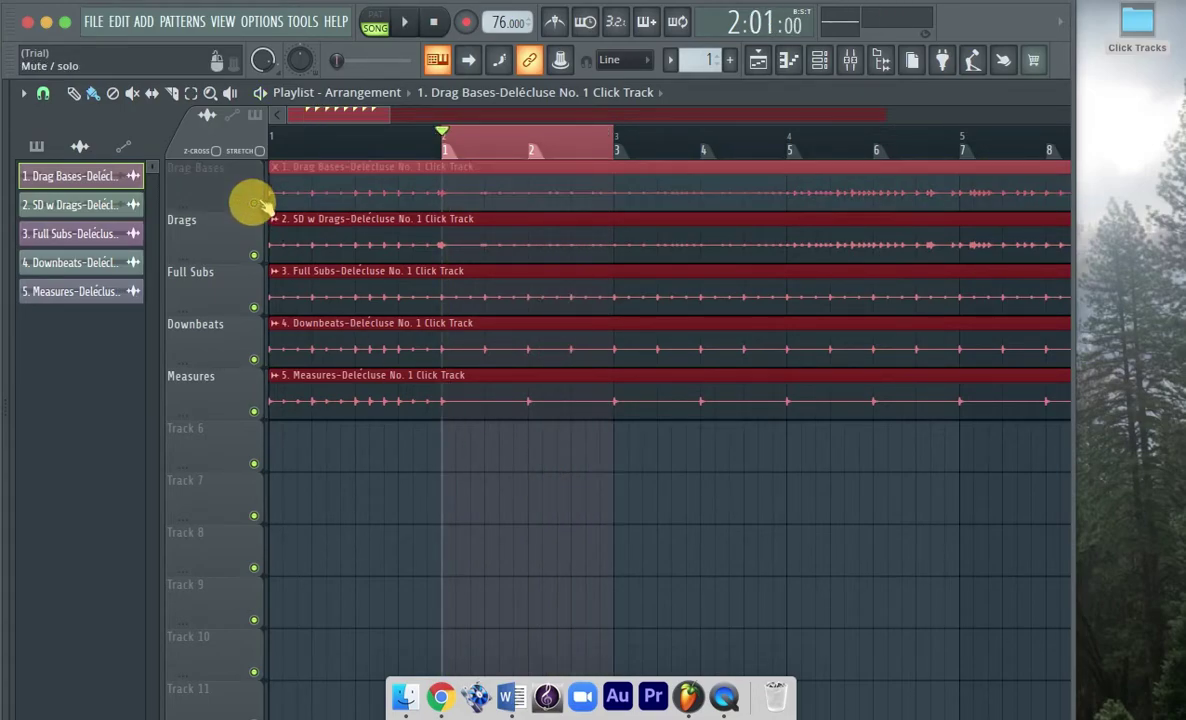
pyautogui.click(254, 255)
pyautogui.click(254, 307)
pyautogui.press('space')
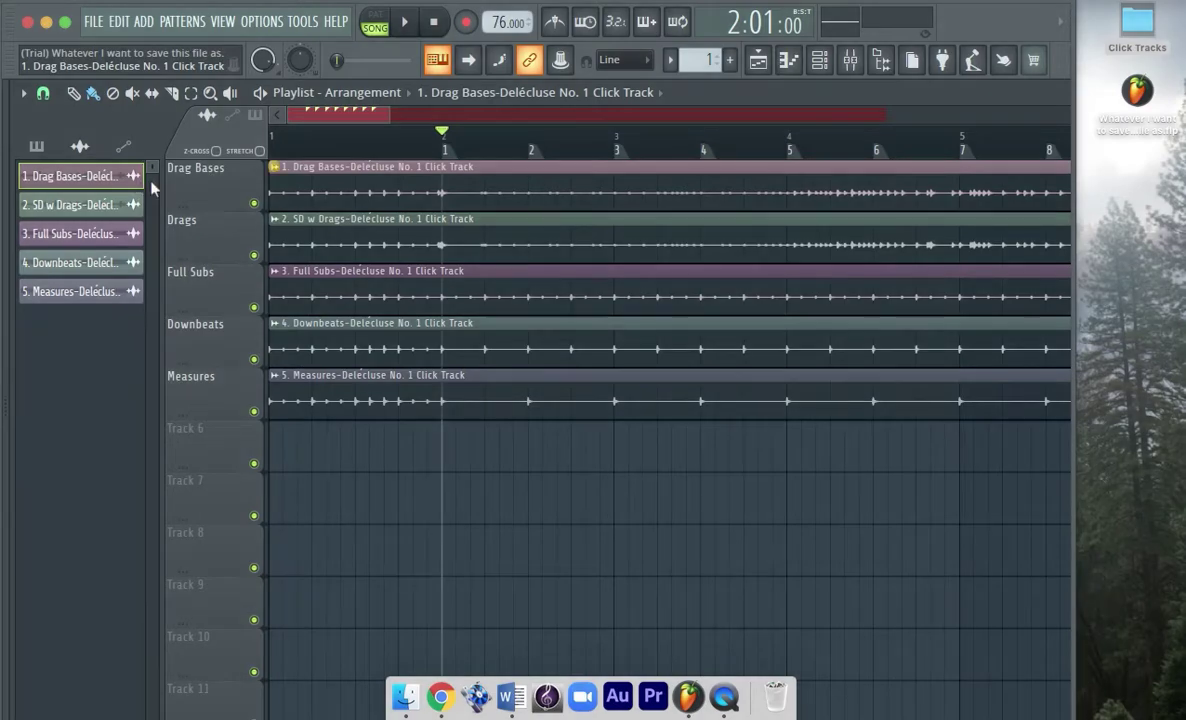
# Step: Set the Drag Bases clip's time stretching to autodetect its tempo
pyautogui.click(275, 167)
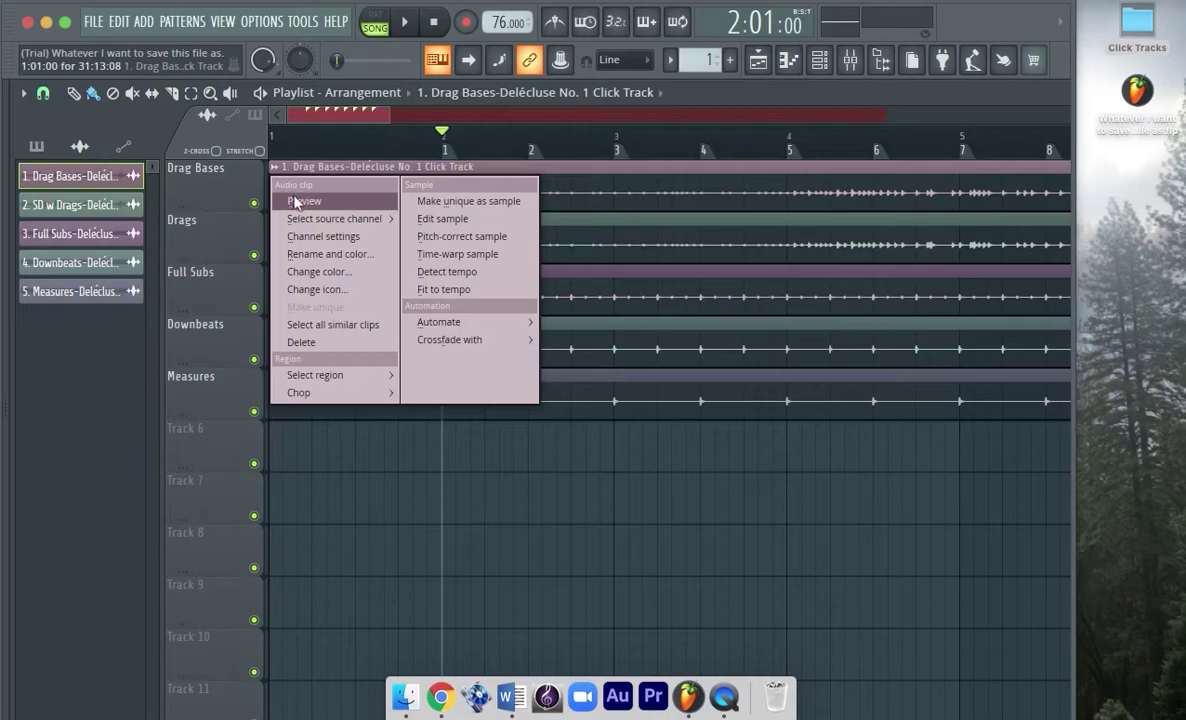
pyautogui.click(319, 238)
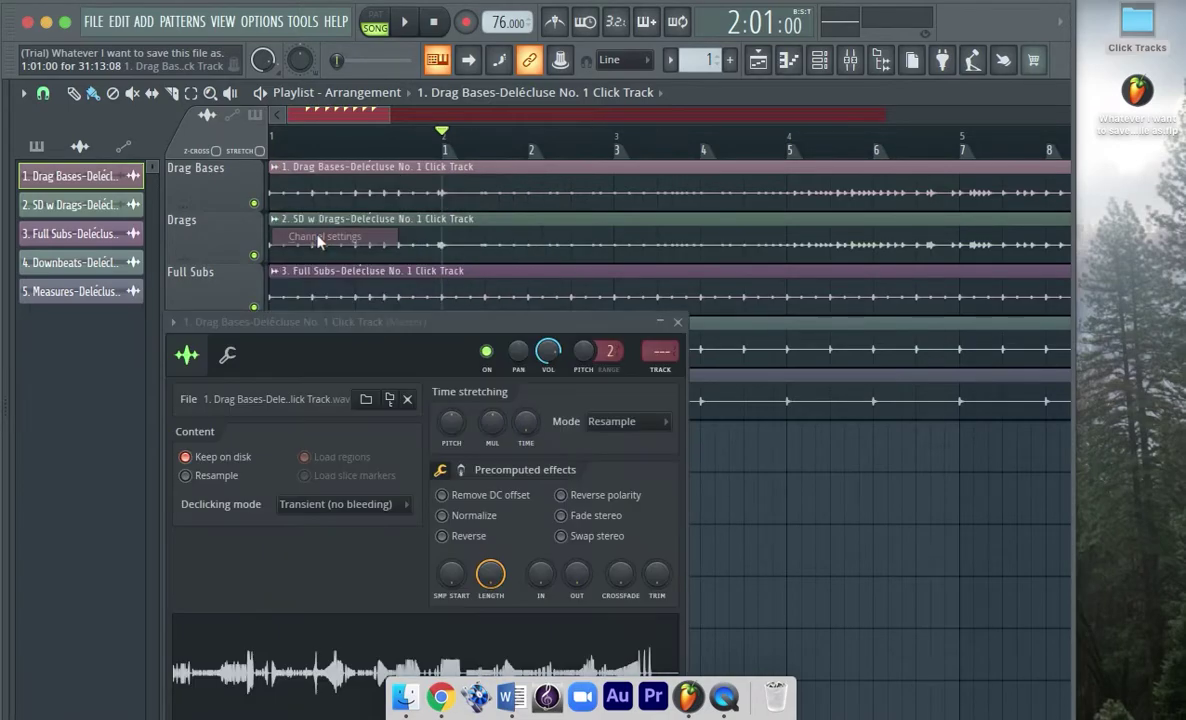
pyautogui.rightClick(527, 432)
pyautogui.click(562, 416)
pyautogui.click(564, 369)
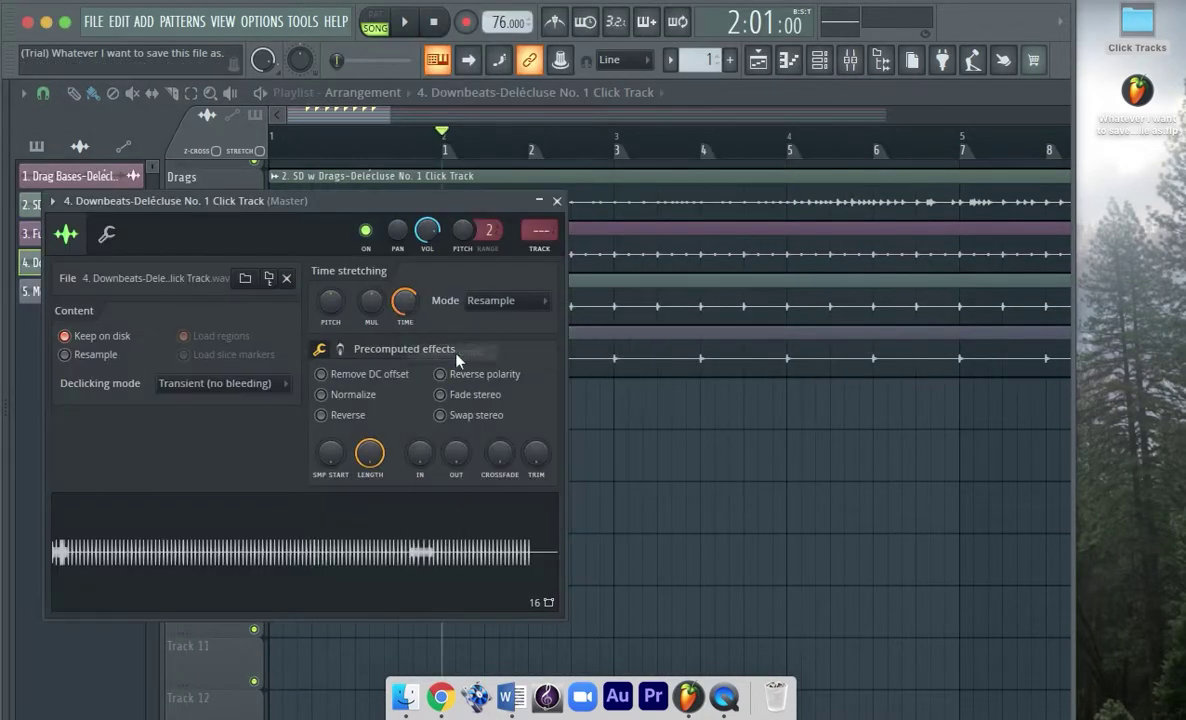
# Step: Make the Measures clip stretch with tempo, then play back to check the stretching
pyautogui.rightClick(273, 339)
pyautogui.click(318, 405)
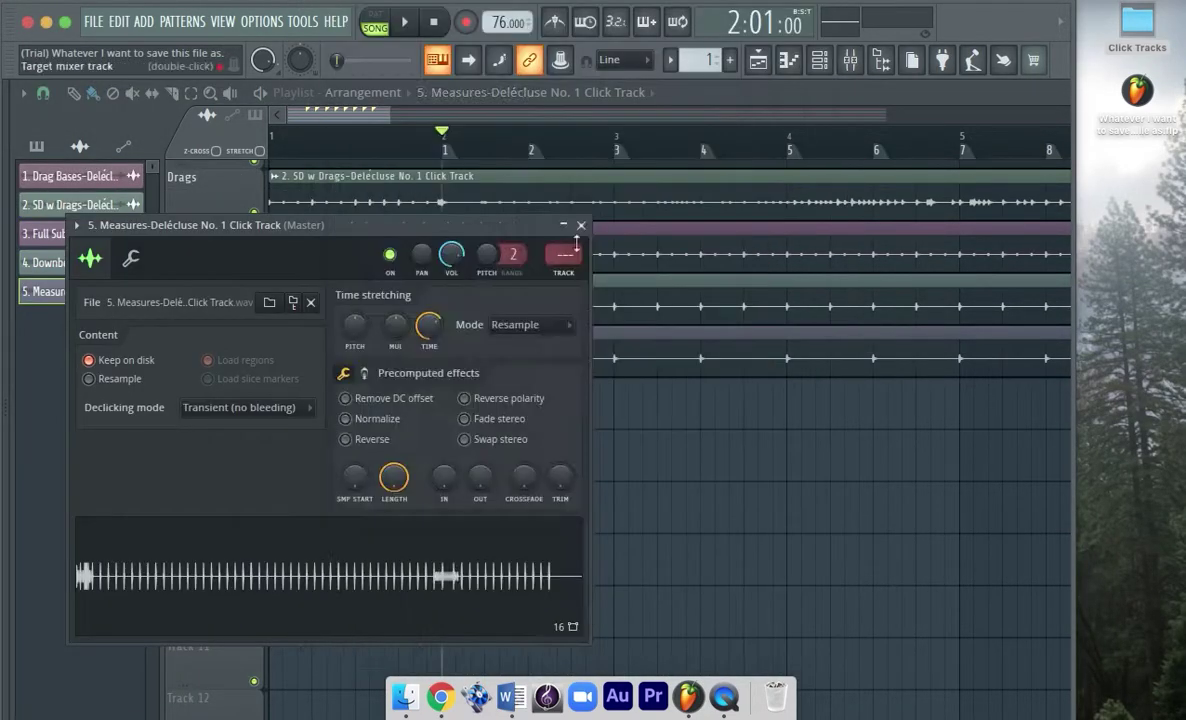
pyautogui.click(581, 225)
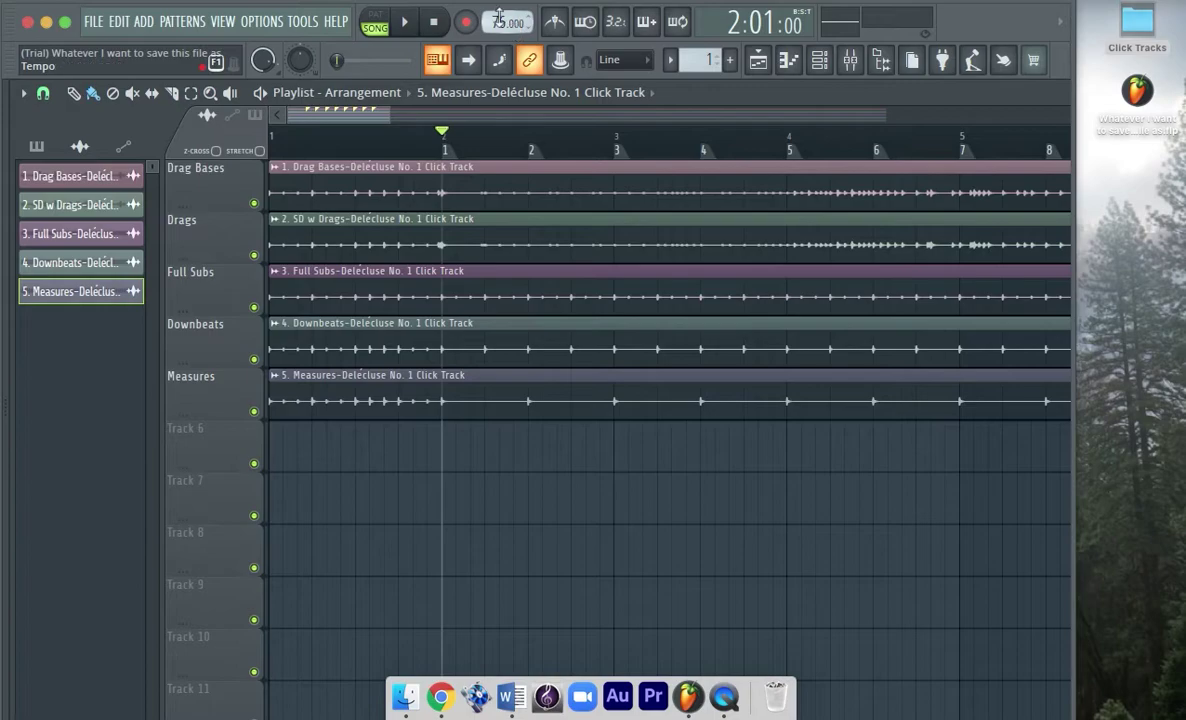
pyautogui.press('space')
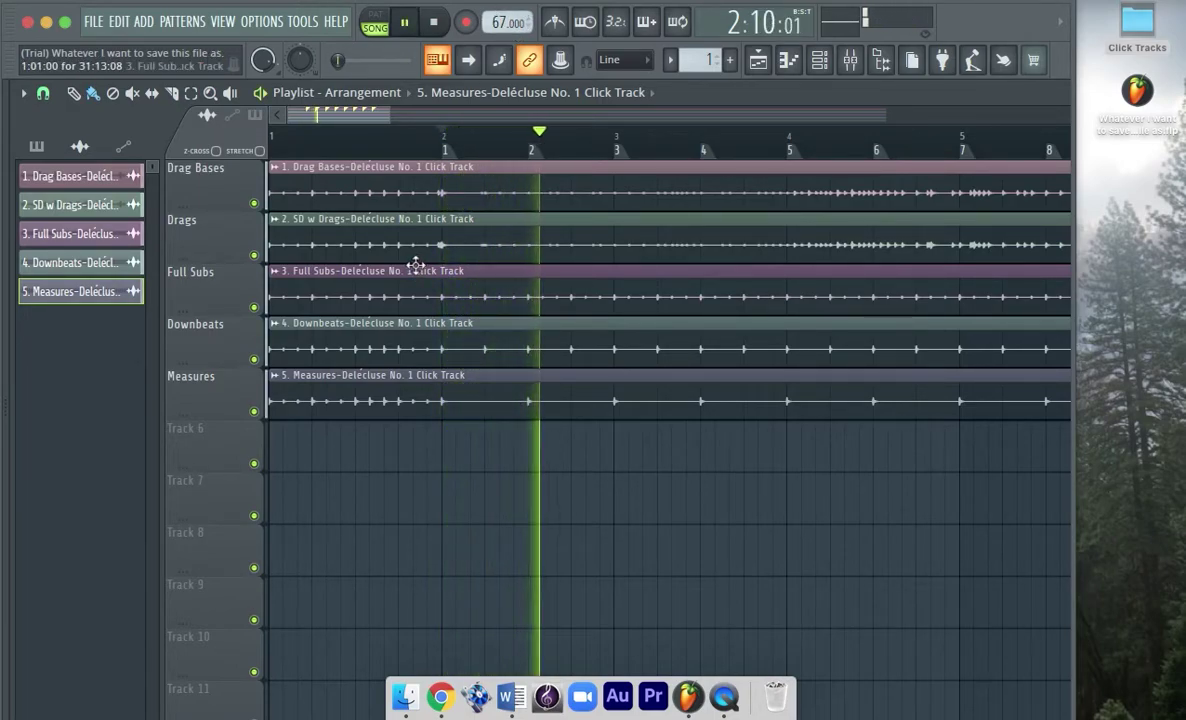
pyautogui.press('space')
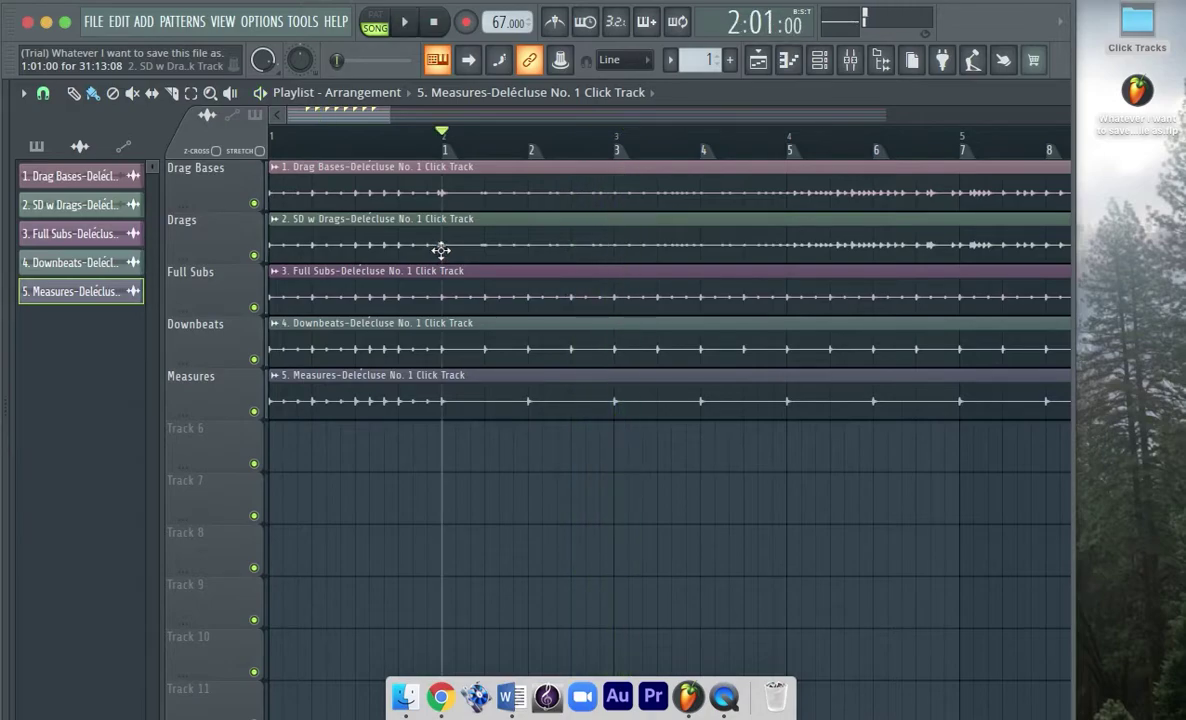
pyautogui.scroll(3, 507, 22)
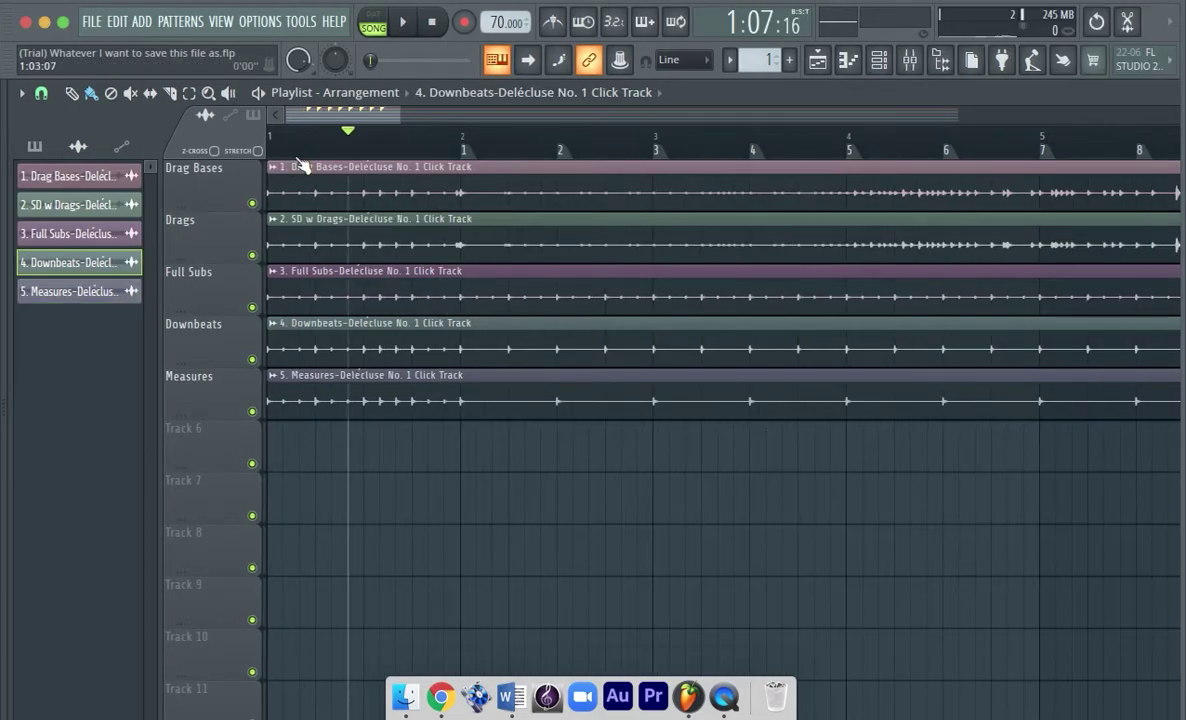
# Step: Change the Drag Bases clip's time stretching mode to Resample in its sample settings
pyautogui.click(271, 167)
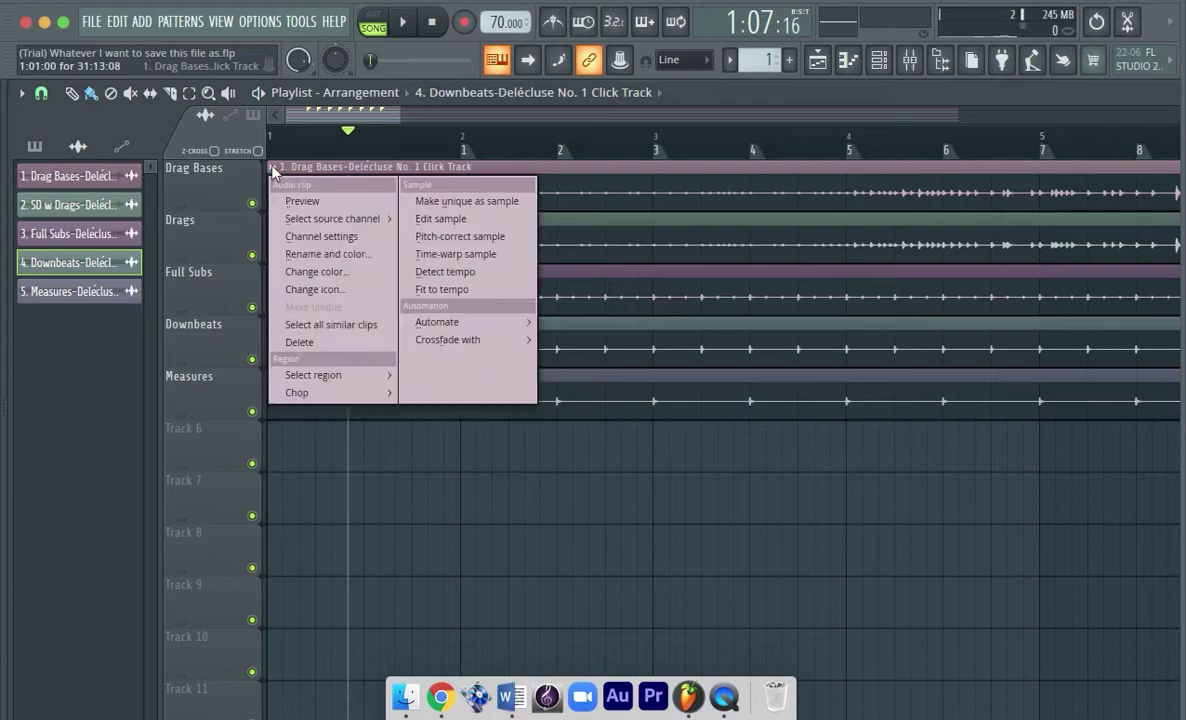
pyautogui.click(322, 237)
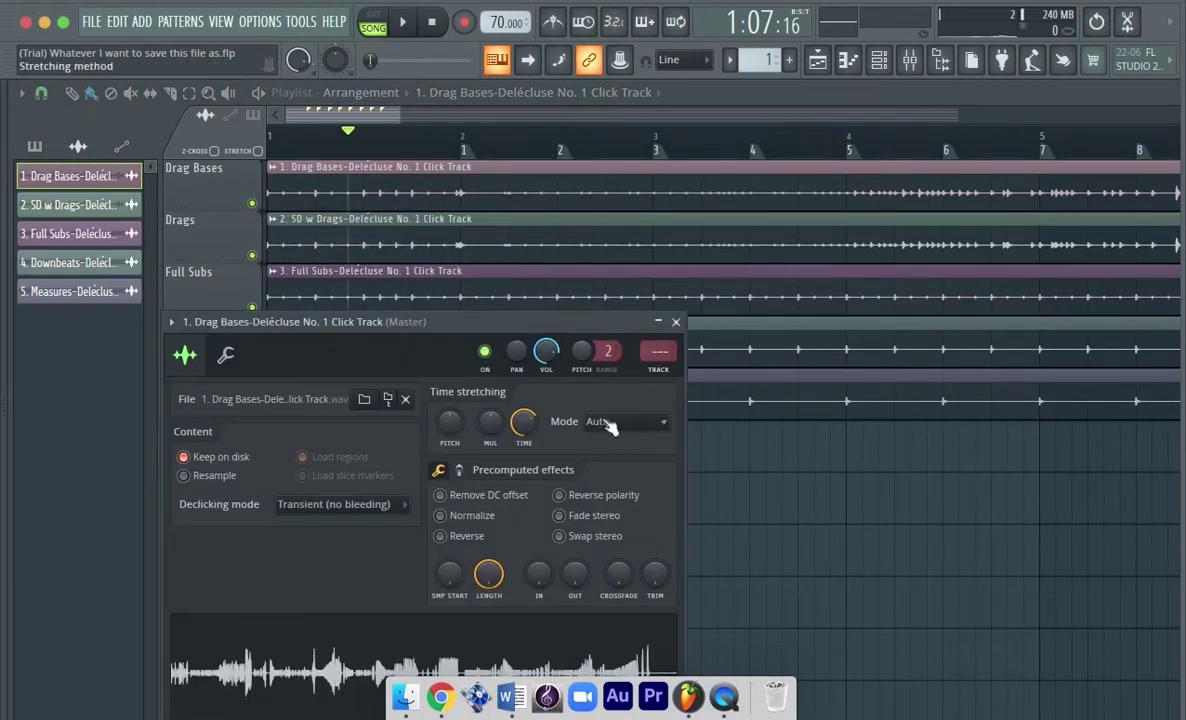
pyautogui.click(602, 424)
pyautogui.click(608, 457)
pyautogui.moveTo(617, 334); pyautogui.dragTo(624, 208)
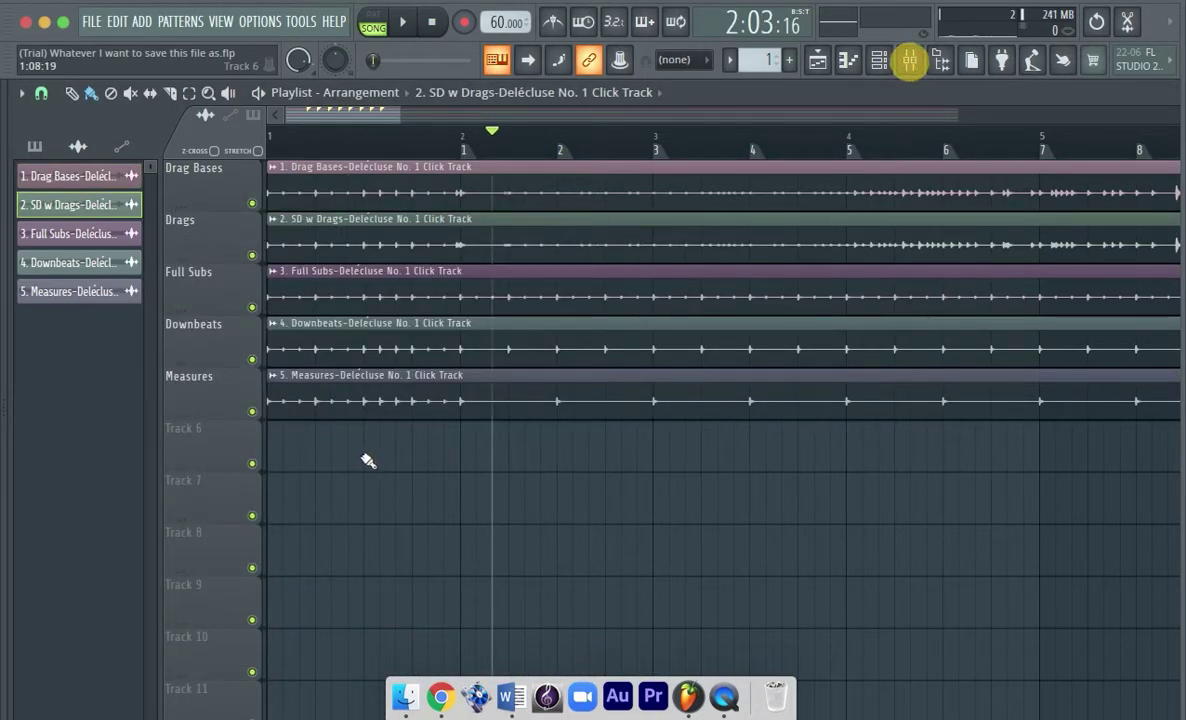
# Step: Route Input 1 - Input 2 into mixer Insert 1 and arm it for disk recording
pyautogui.click(907, 60)
pyautogui.click(858, 227)
pyautogui.click(850, 263)
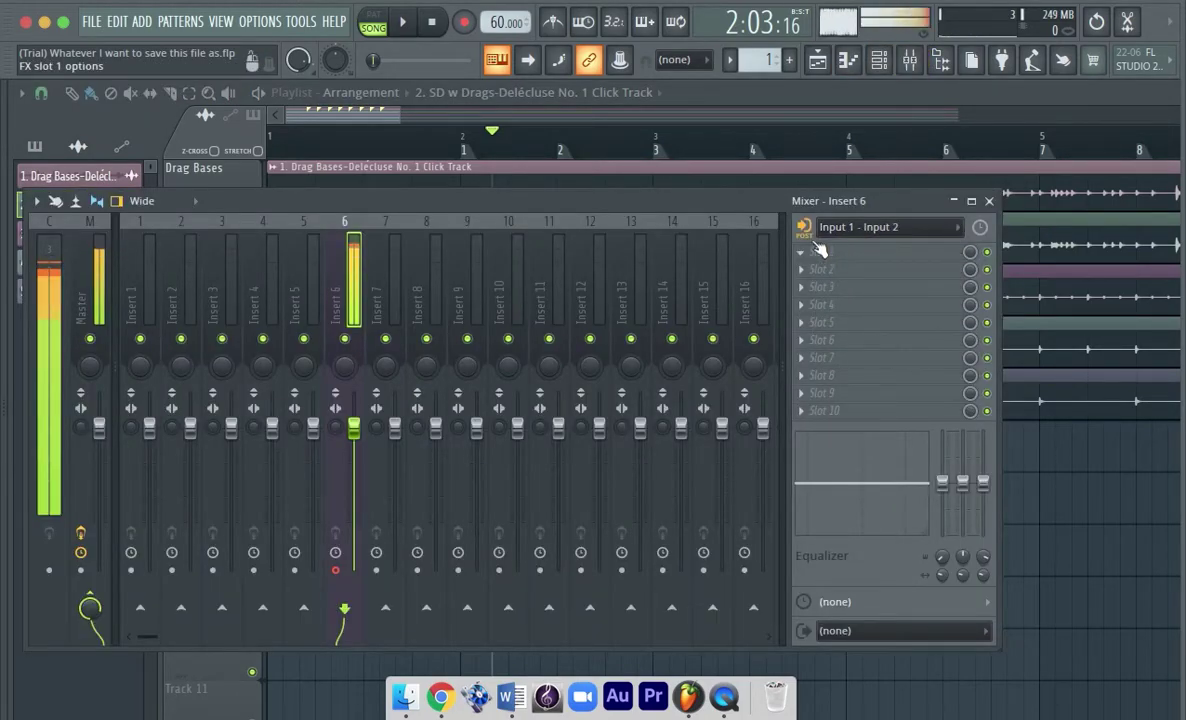
pyautogui.click(825, 228)
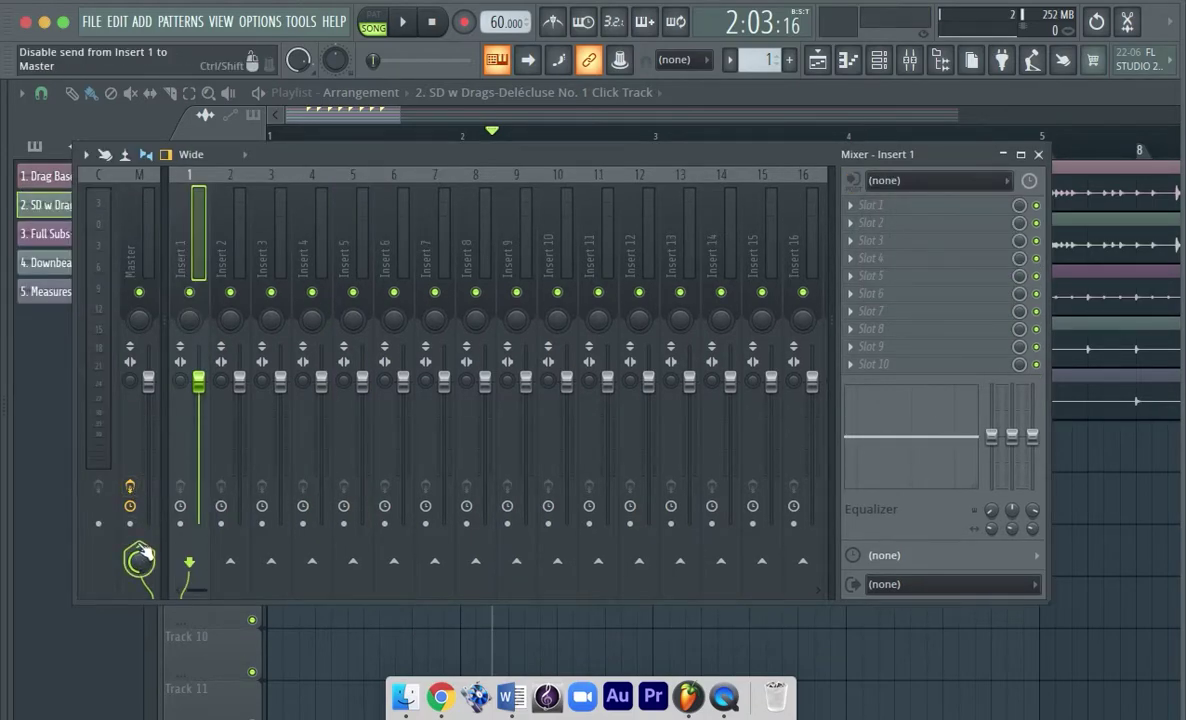
pyautogui.click(140, 557)
pyautogui.click(181, 524)
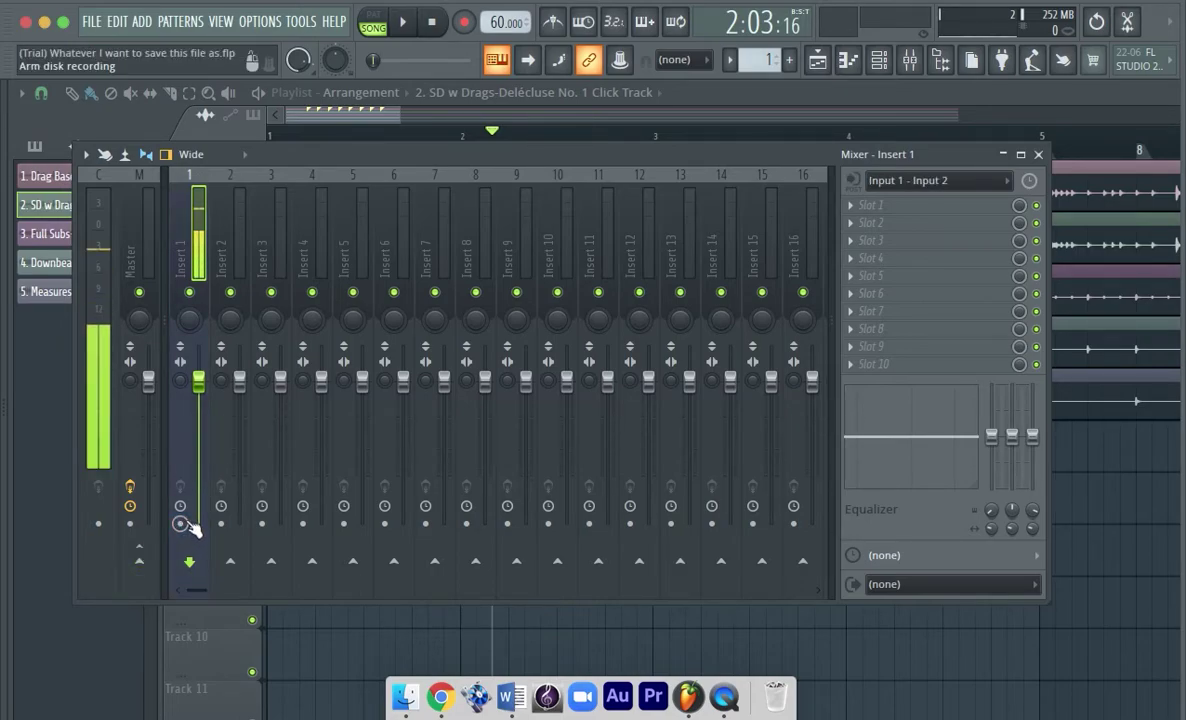
pyautogui.click(181, 524)
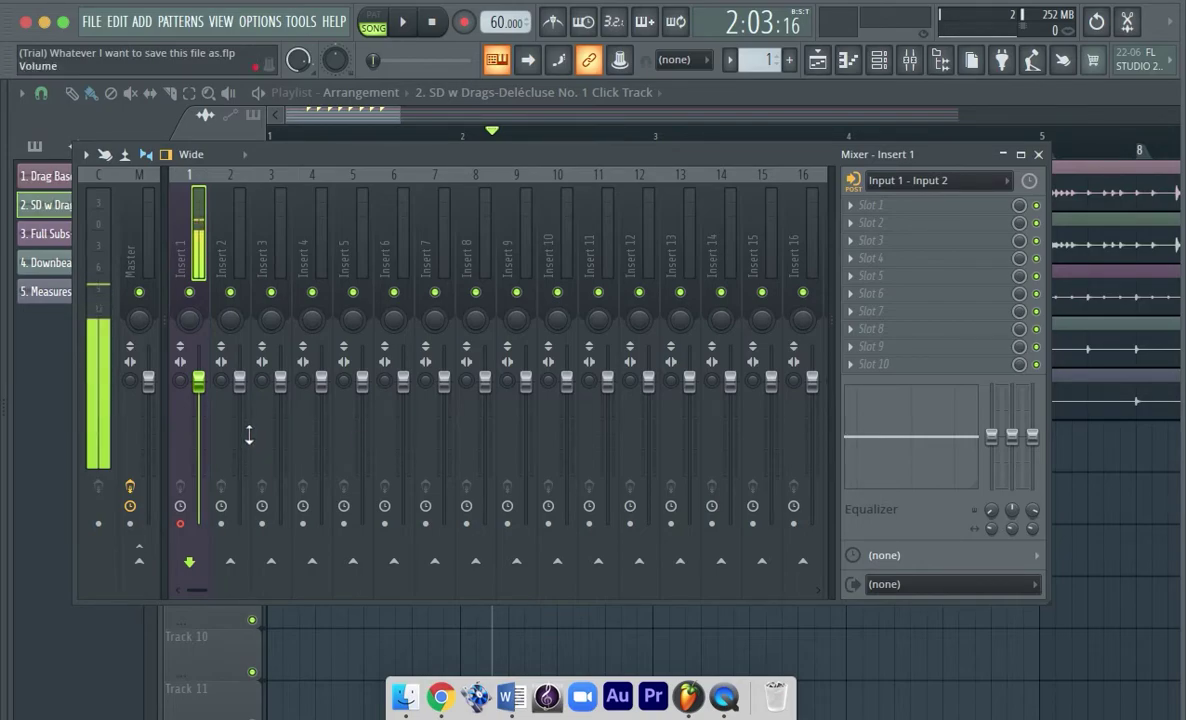
pyautogui.press('F9')
# Step: Start recording with the 'Audio, into the playlist as an audio clip' option, capturing onto Track 6
pyautogui.click(466, 22)
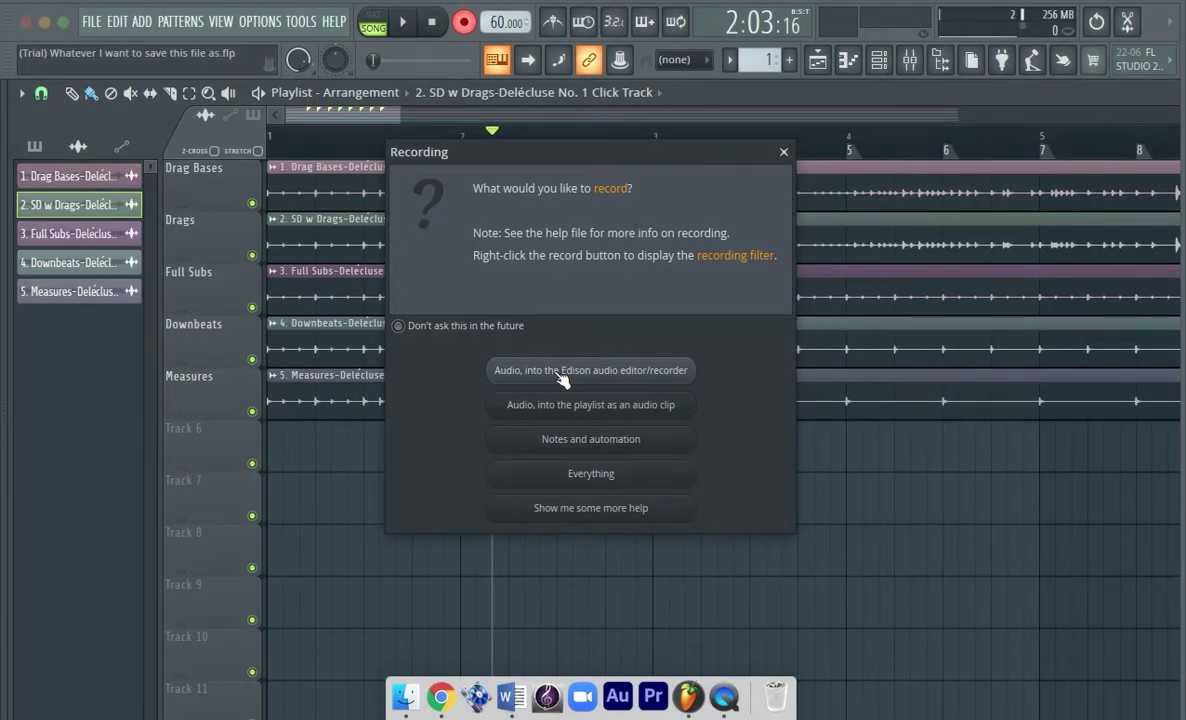
pyautogui.click(570, 408)
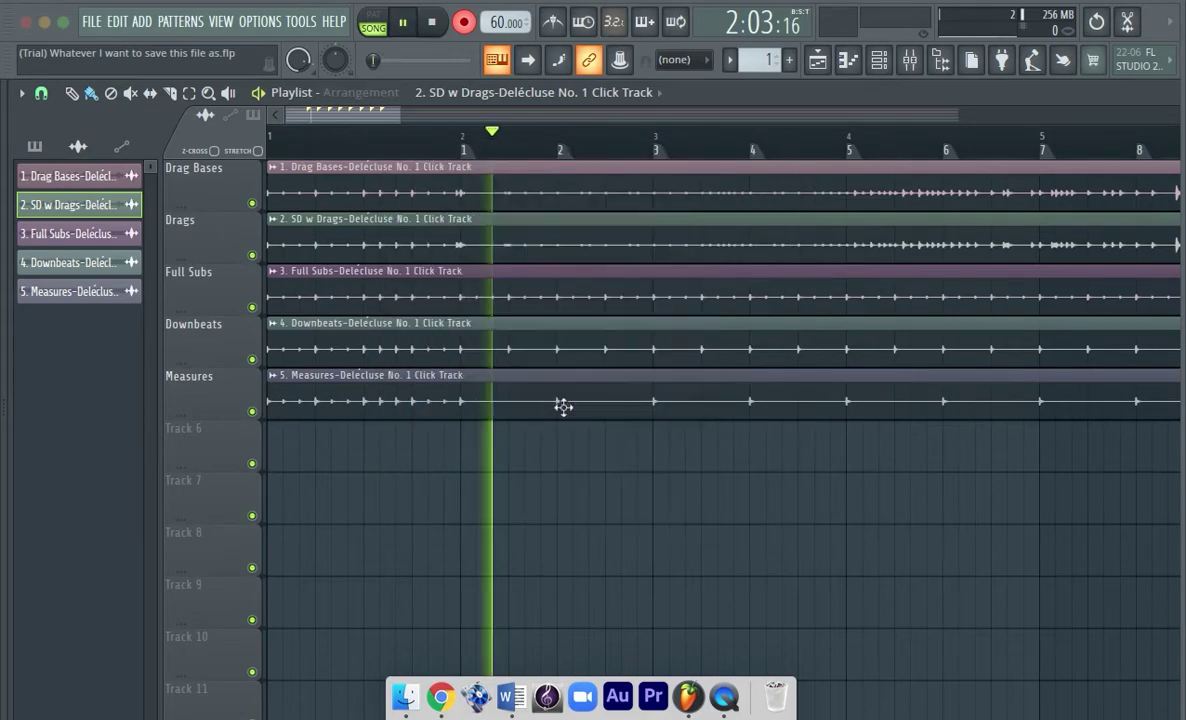